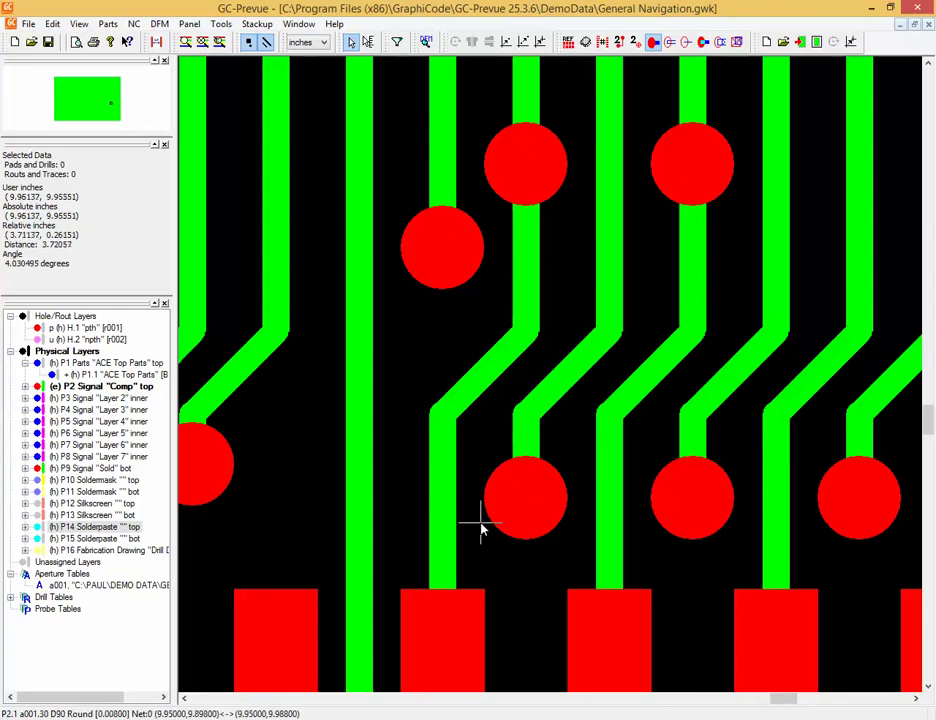
Switch the PCB view to normal mode with the Select arrow tool
click(351, 41)
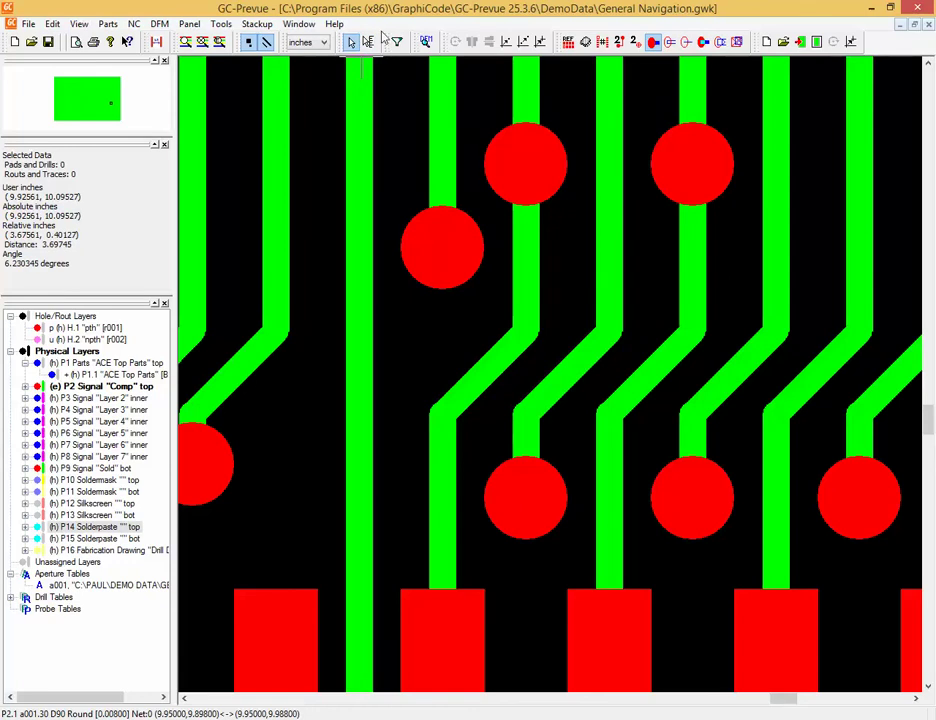
Switch the canvas to Measure mode from the right-click Switch Mode to menu
right_click(415, 376)
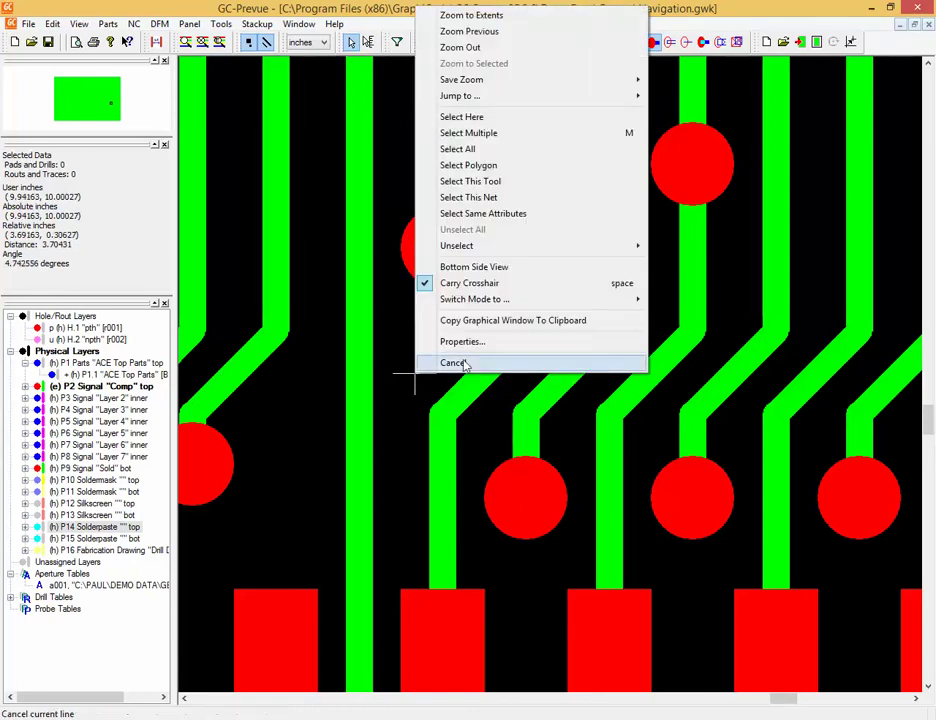
mouse_move(604, 304)
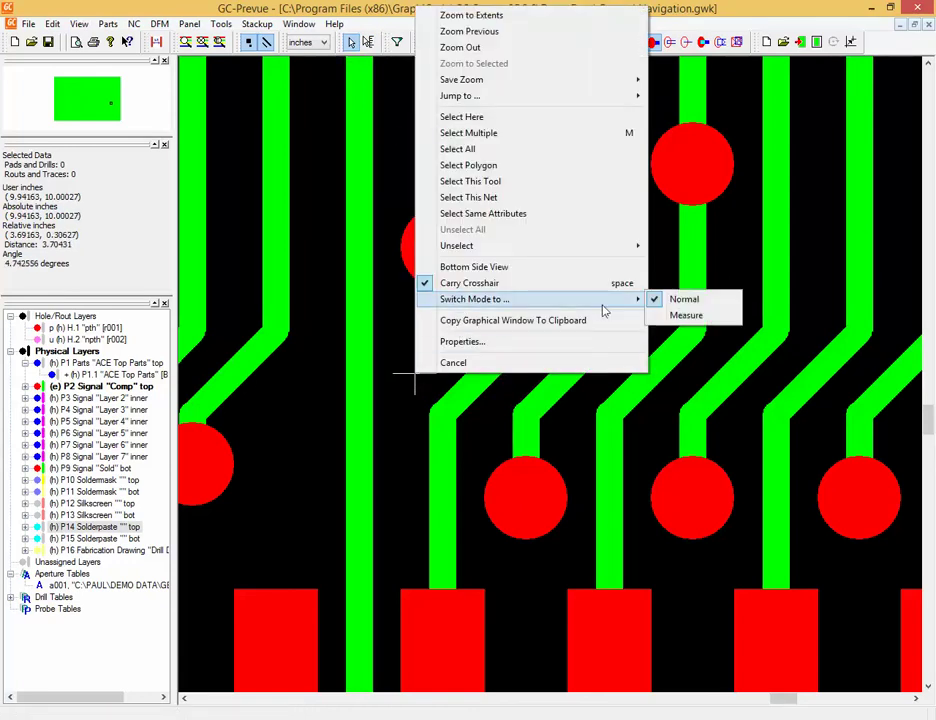
click(686, 316)
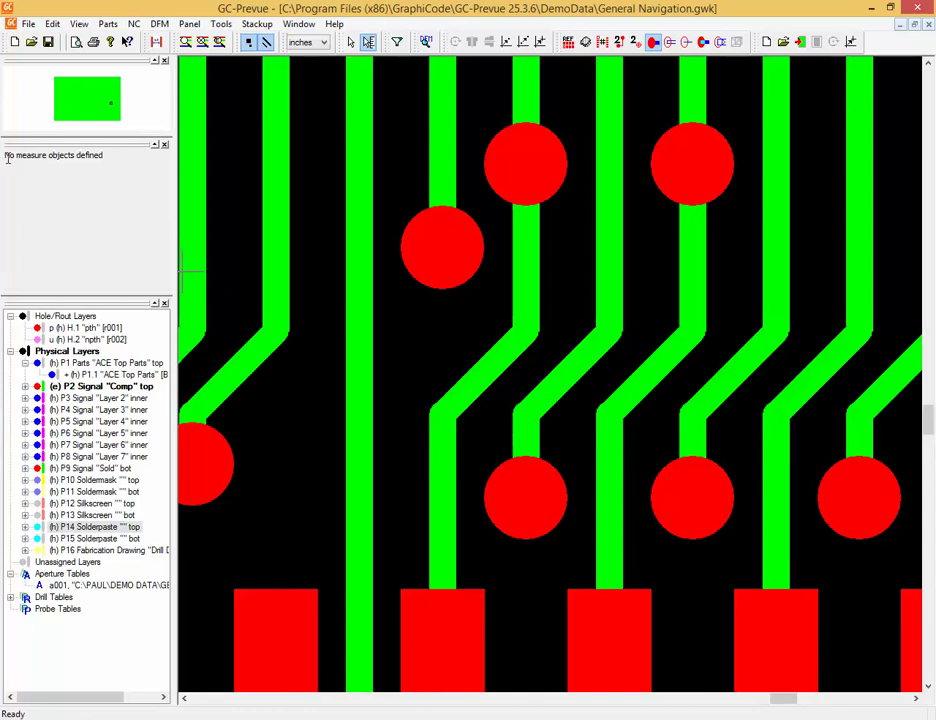
Measure the 0.00850-inch edge-to-edge gap between the vertical trace and the adjacent round pad
drag(6, 157, 108, 157)
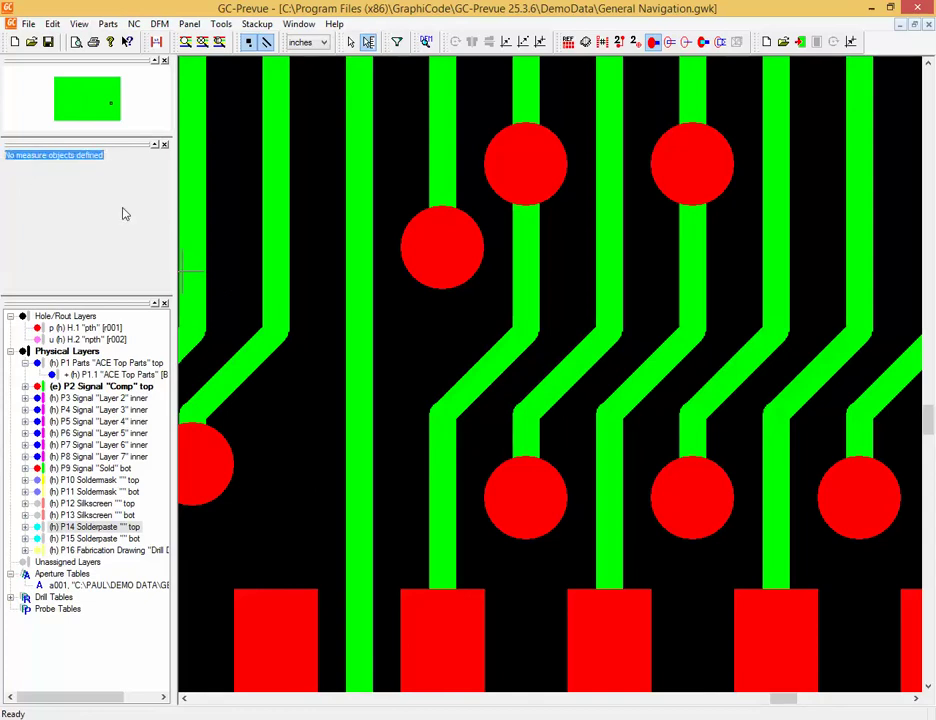
click(45, 274)
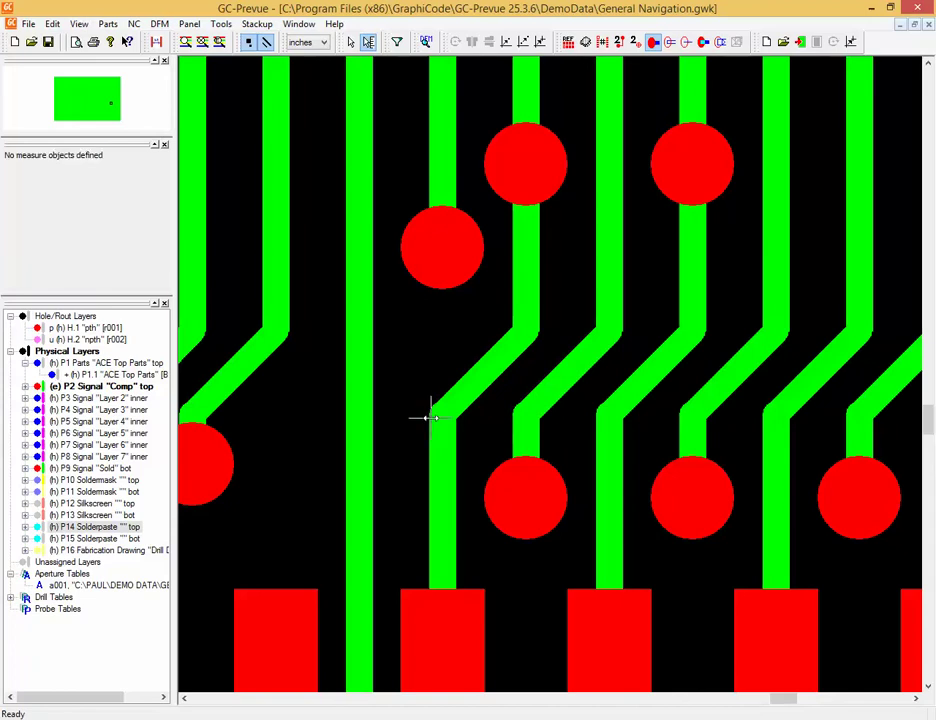
click(442, 497)
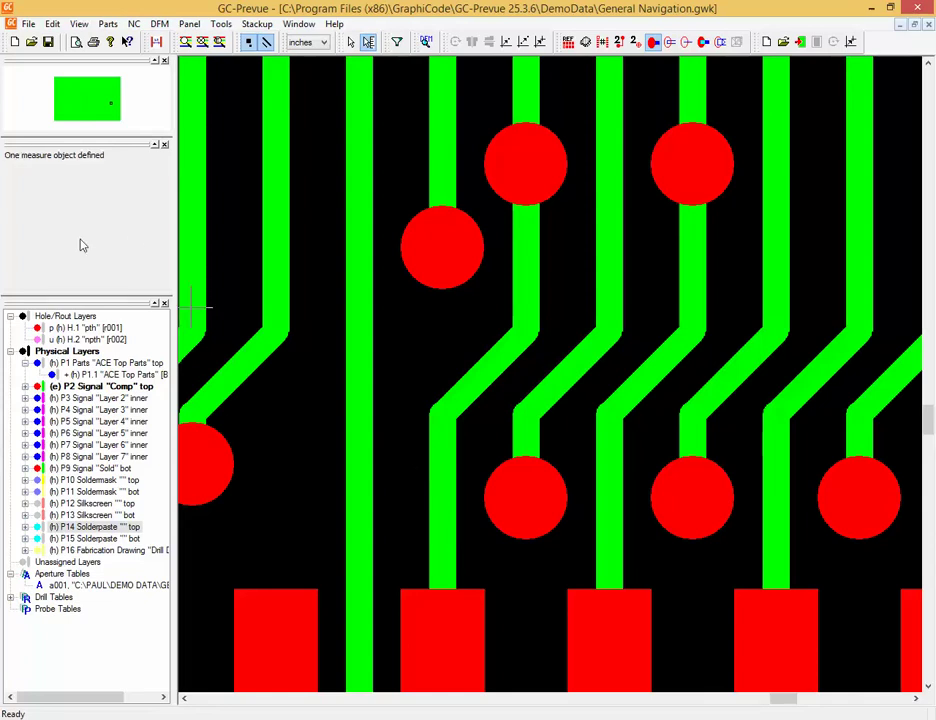
click(495, 499)
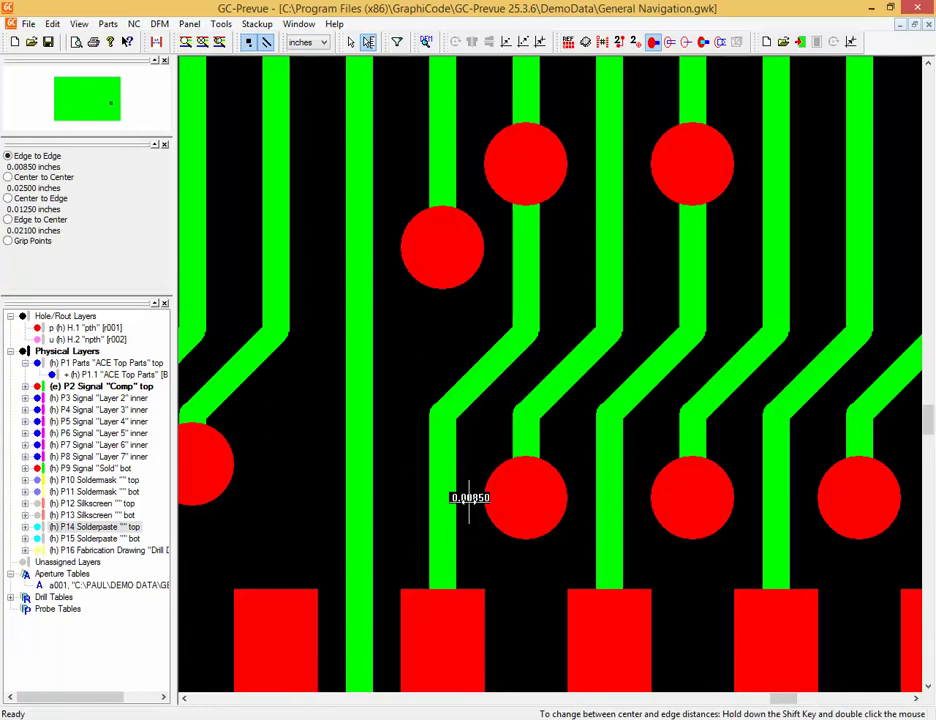
Show center-to-center 0.02500, center-to-edge 0.01250 and edge-to-center 0.02100 distances, then edge to edge
scroll(472, 497, up, 1)
scroll(556, 368, up, 1)
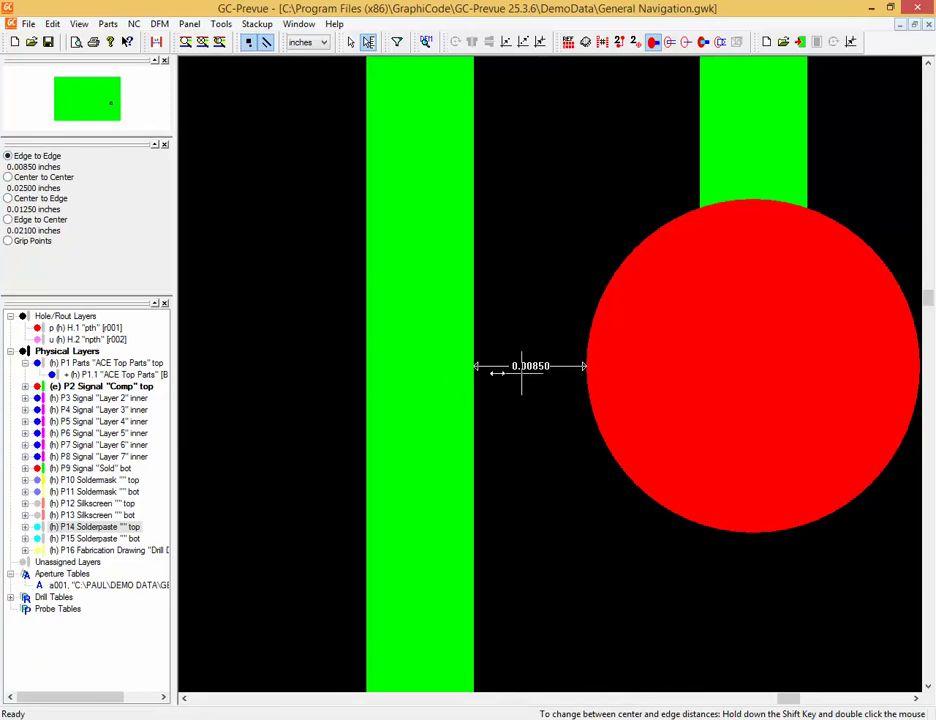
click(8, 178)
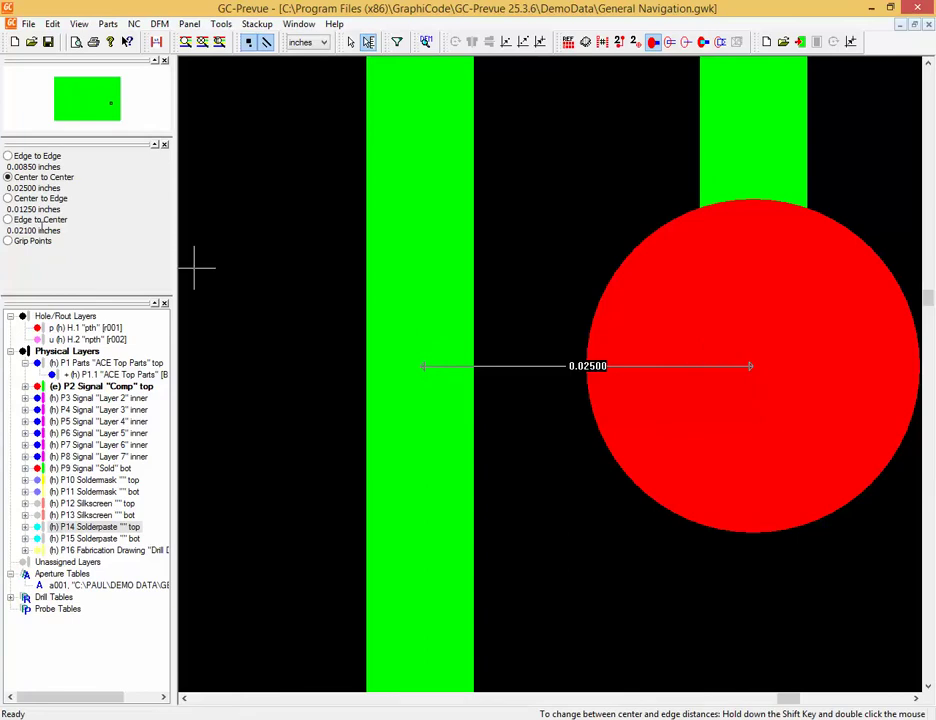
click(8, 199)
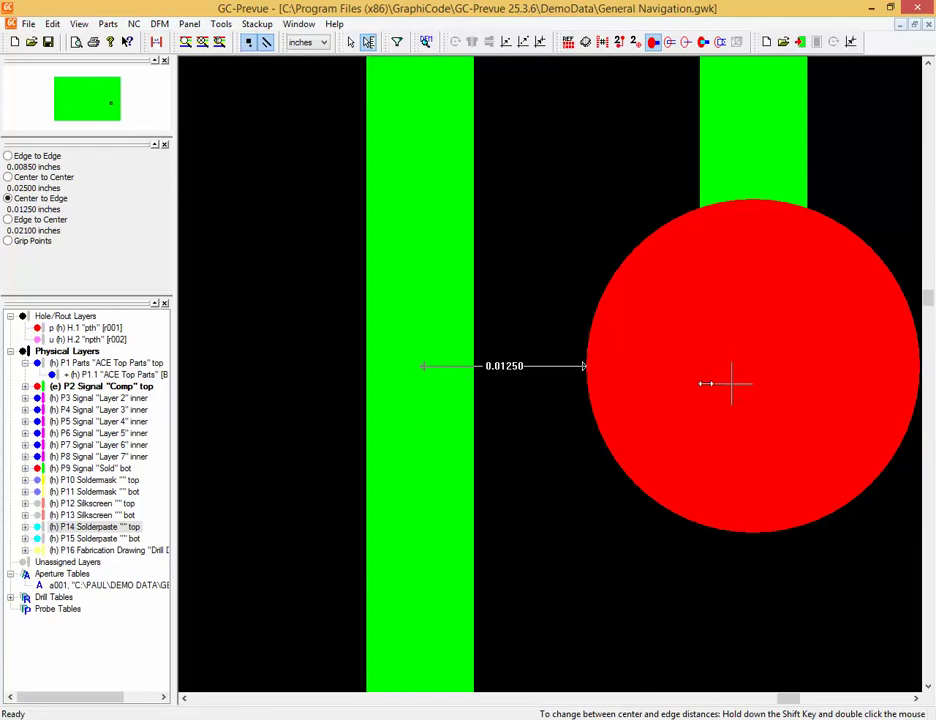
click(8, 220)
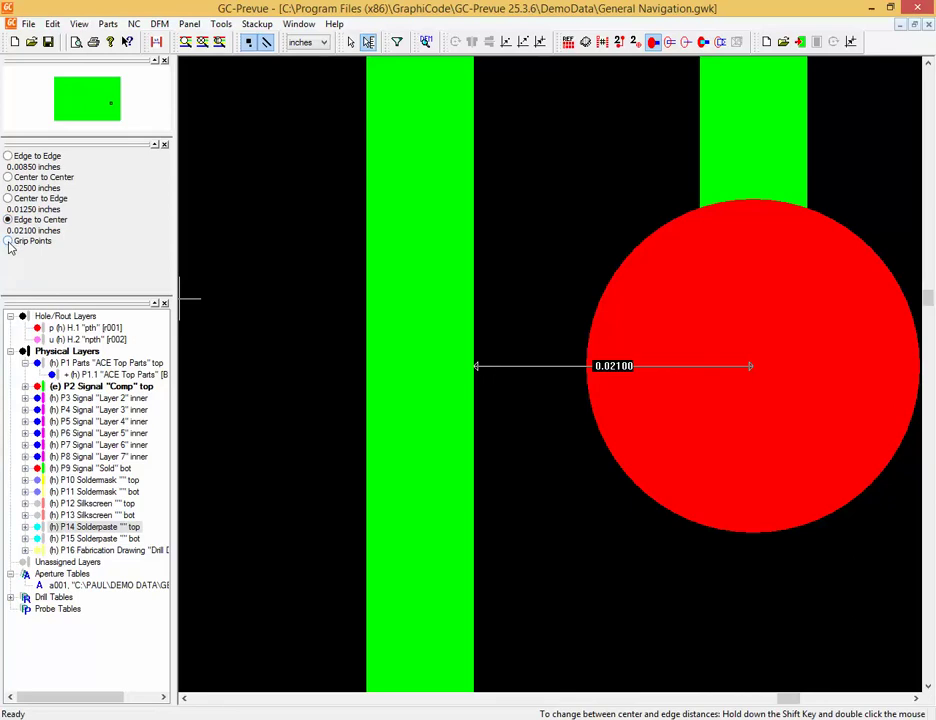
click(8, 241)
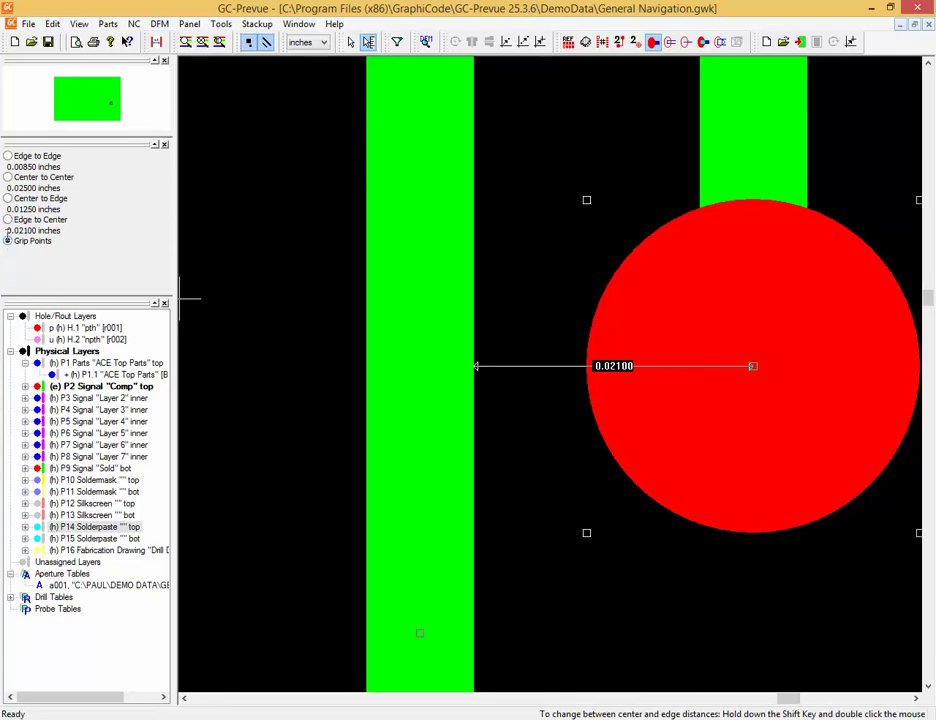
click(8, 156)
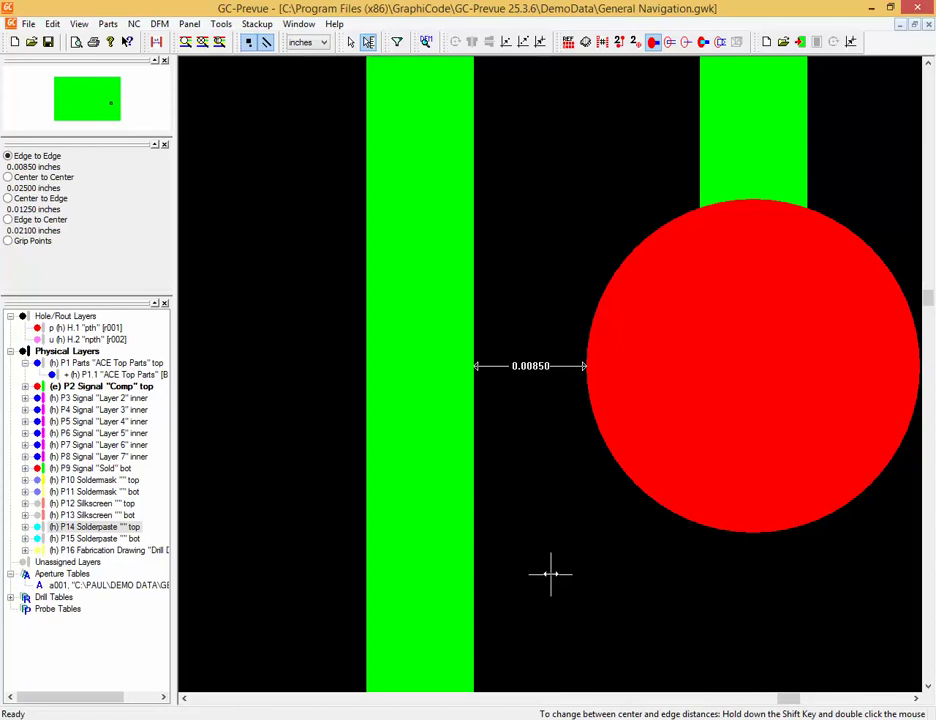
Shift+double-click to cycle the measurement modes back to 0.00850 edge to edge
shift+double_click(533, 525)
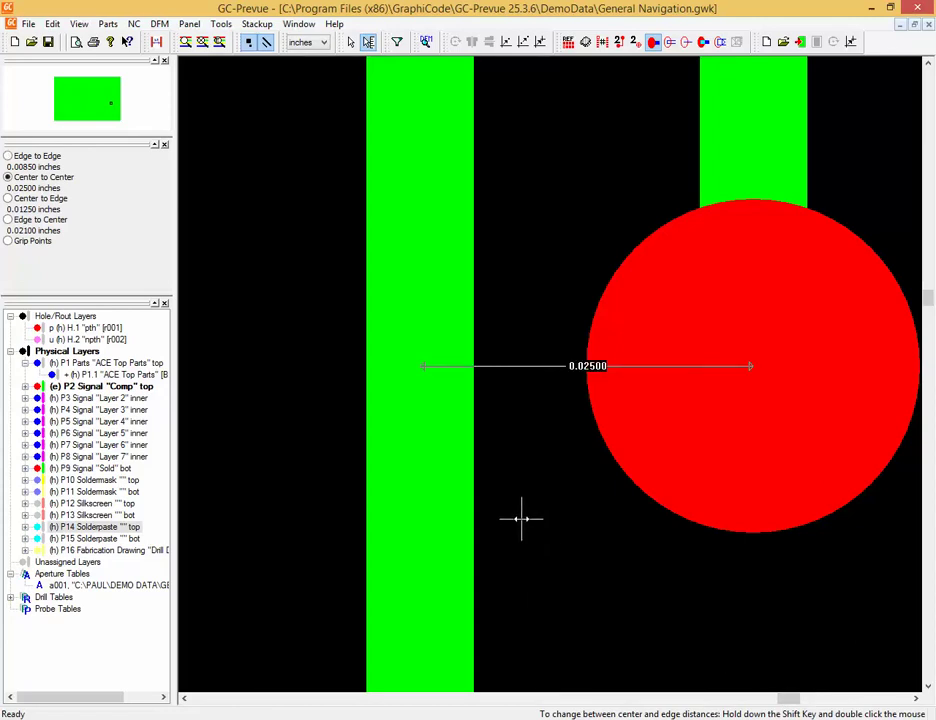
shift+double_click(521, 518)
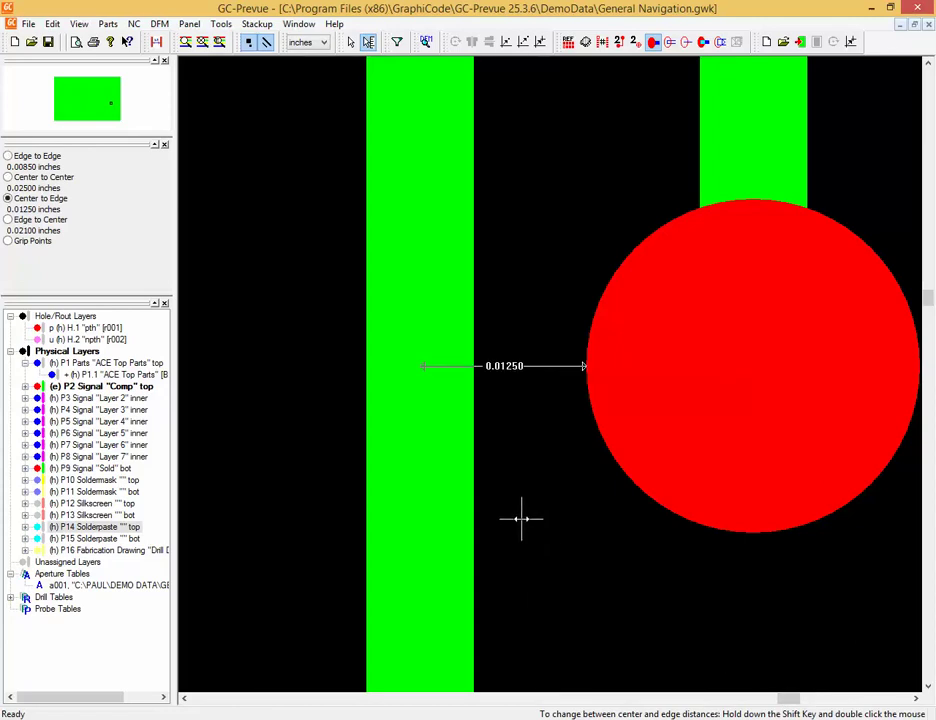
shift+double_click(521, 518)
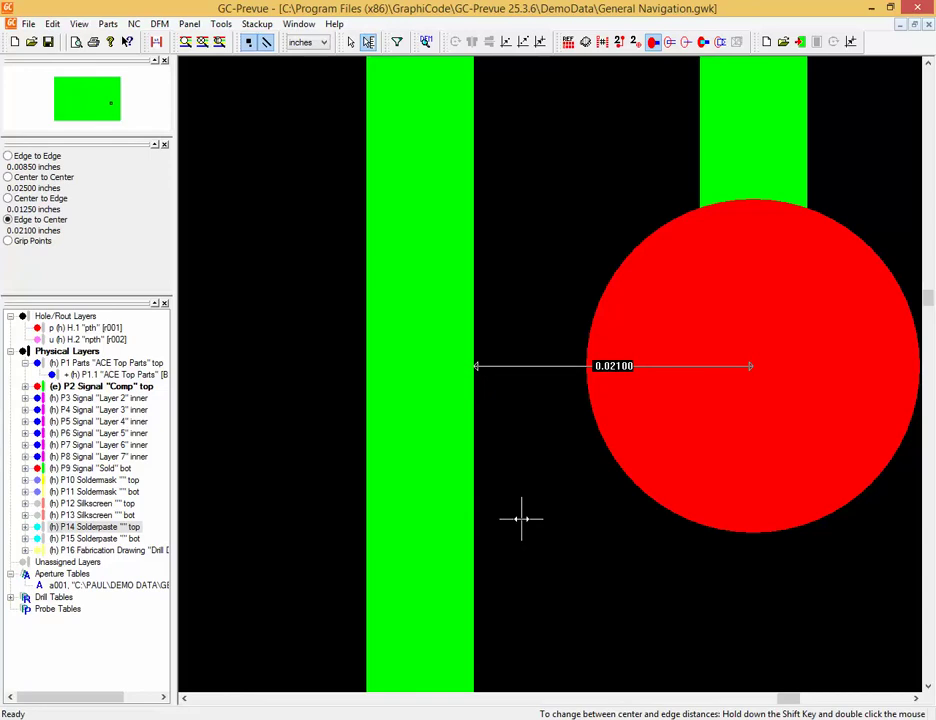
shift+double_click(521, 518)
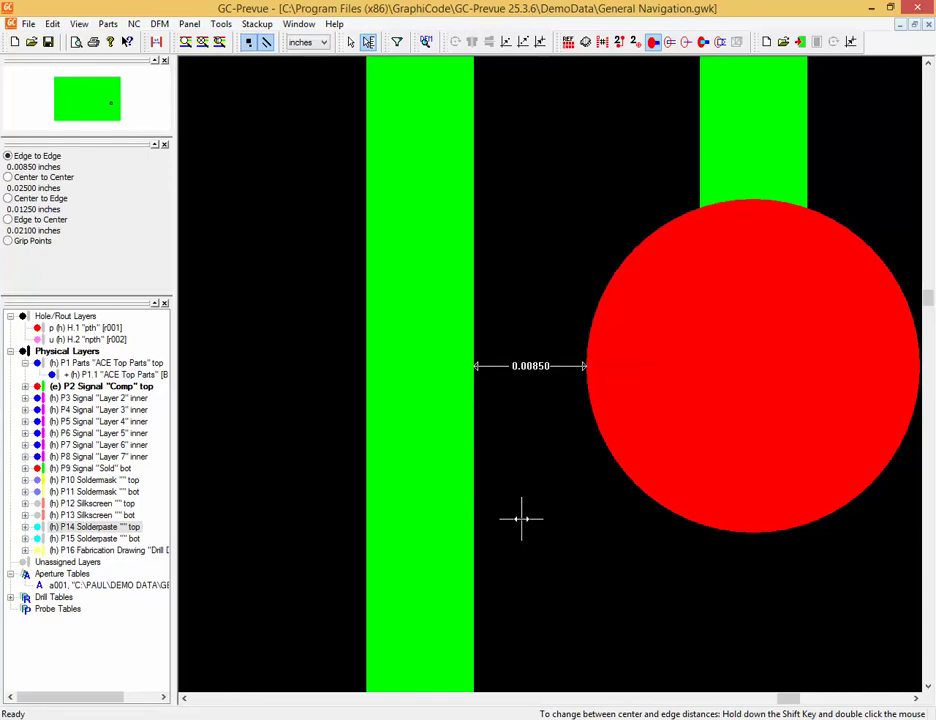
scroll(550, 375, down, 1)
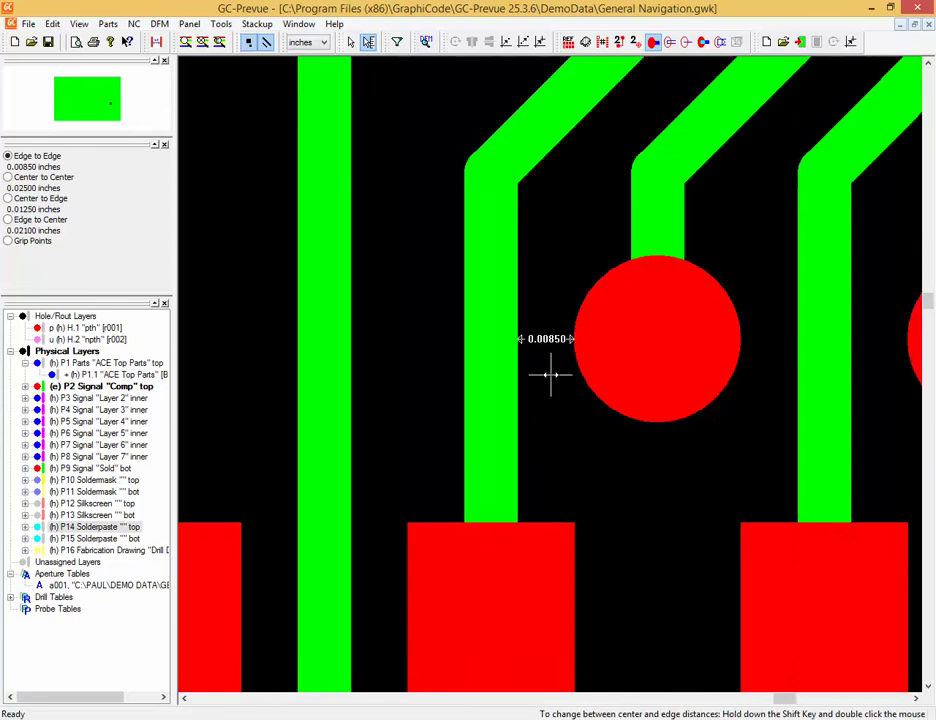
Measure trace-to-trace, pad-to-trace and pad-to-pad spacings, such as 0.03350 and 0.08107 inches
scroll(550, 375, down, 1)
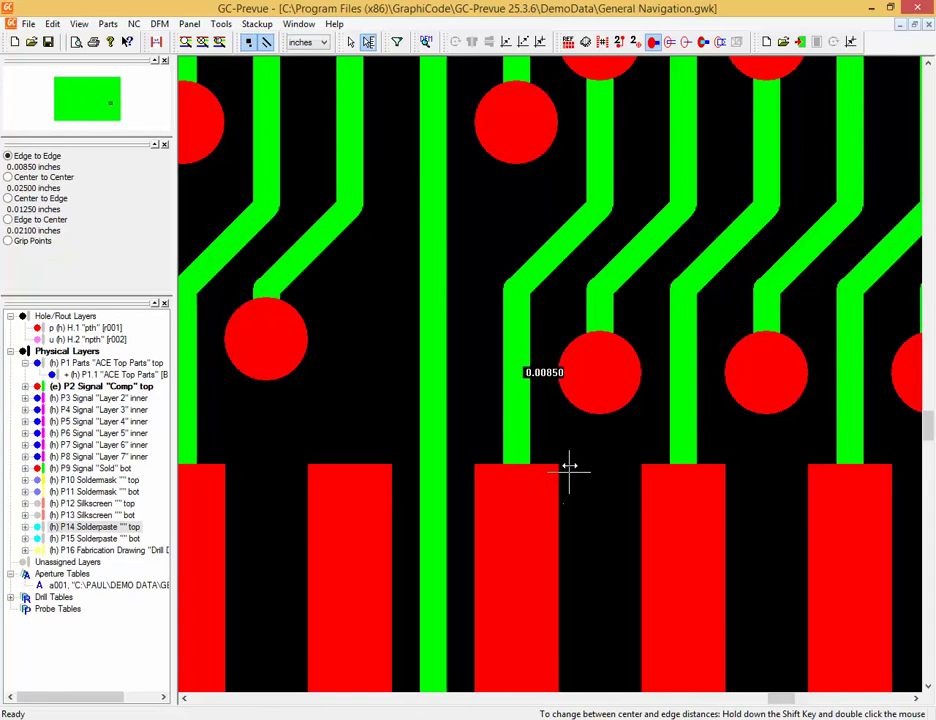
click(533, 388)
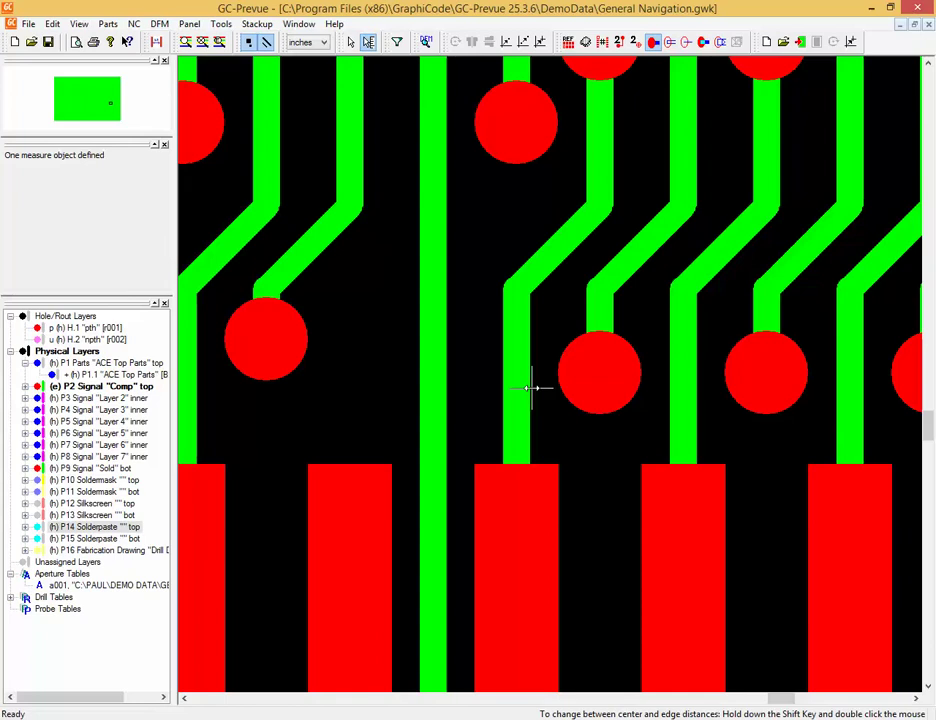
click(433, 401)
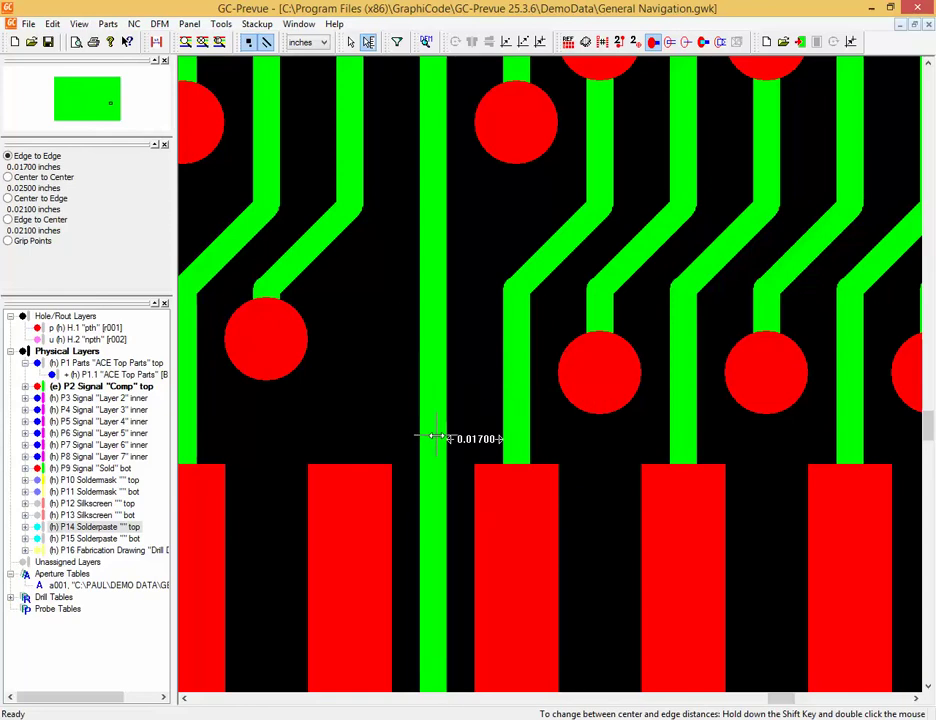
click(296, 338)
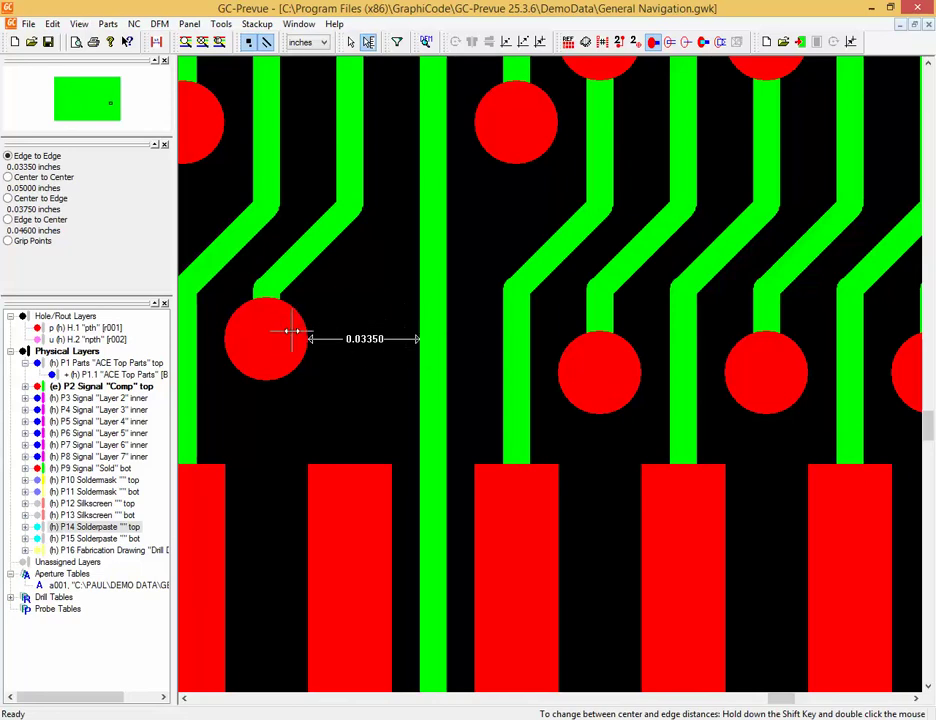
click(493, 146)
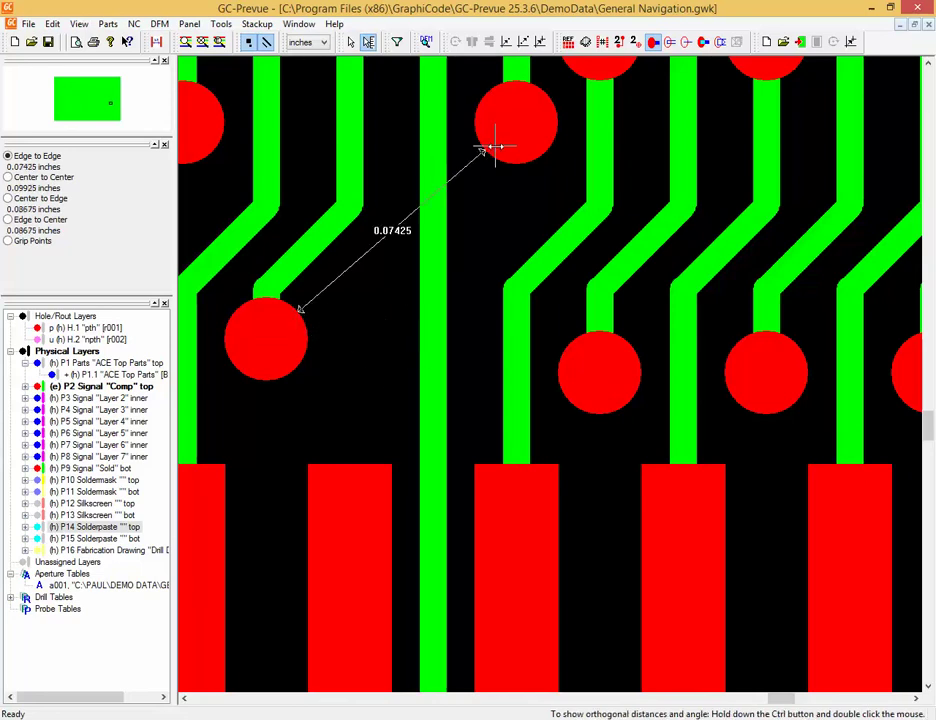
click(575, 376)
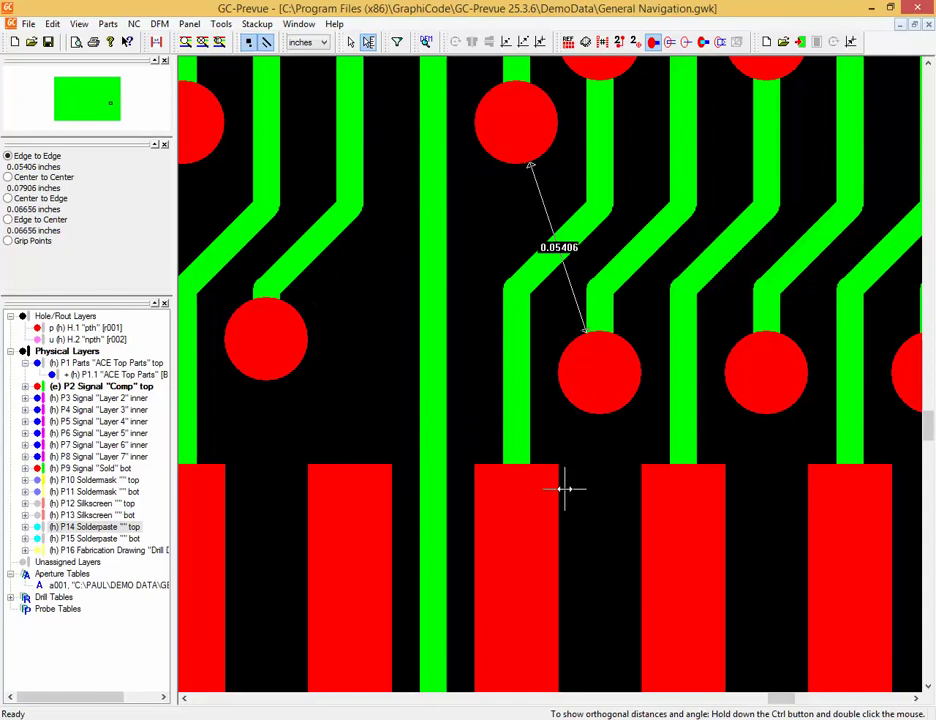
Redo the top-to-right pad measurement, clear it with Esc, and start from the upper-left pad
click(516, 138)
click(295, 320)
click(600, 347)
click(770, 372)
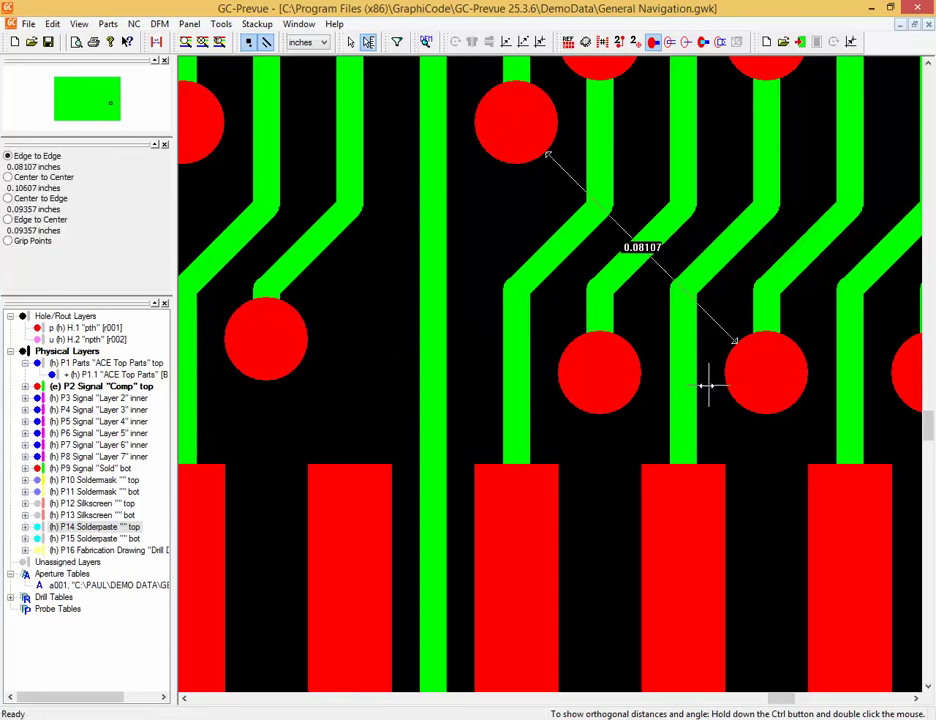
key(Escape)
key(Escape)
click(195, 125)
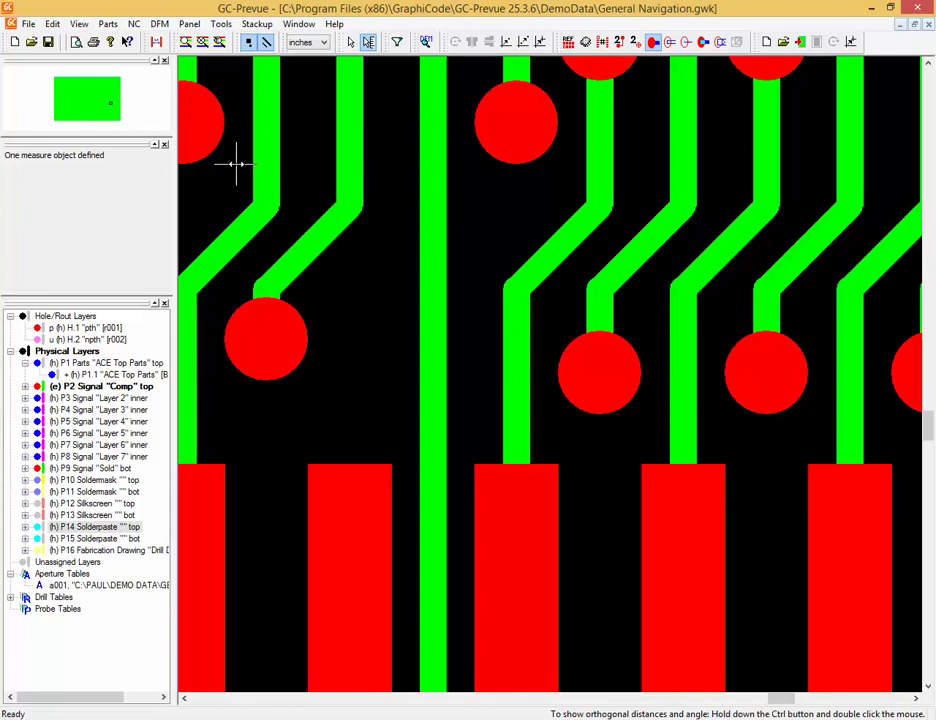
Measure the left-to-top pad spacing: 0.09925 center to center, with orthogonal components and 40.91° angle
click(497, 138)
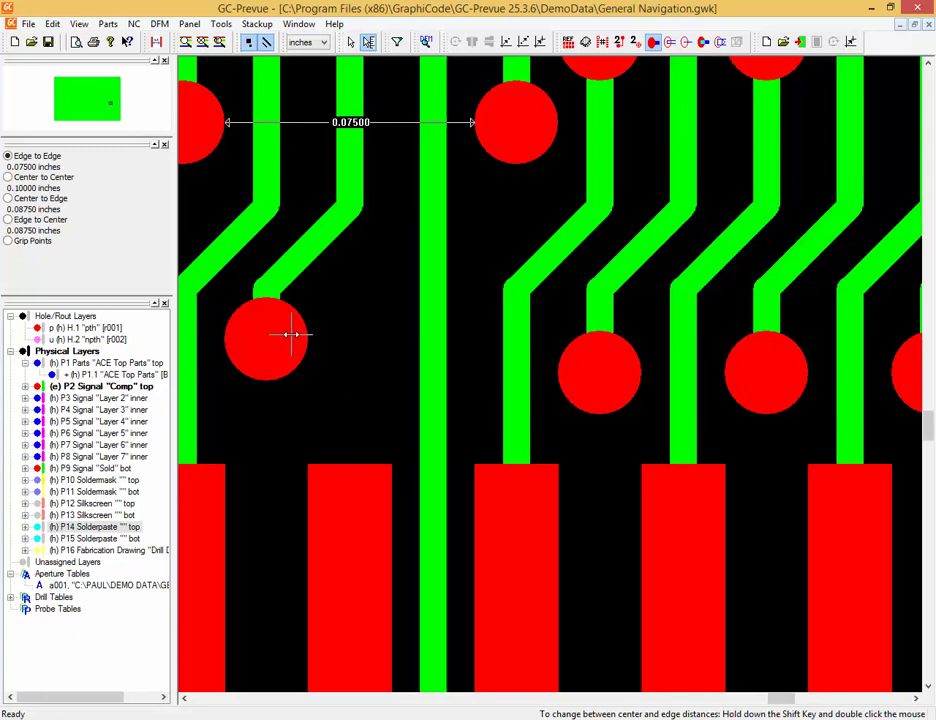
drag(290, 335, 484, 142)
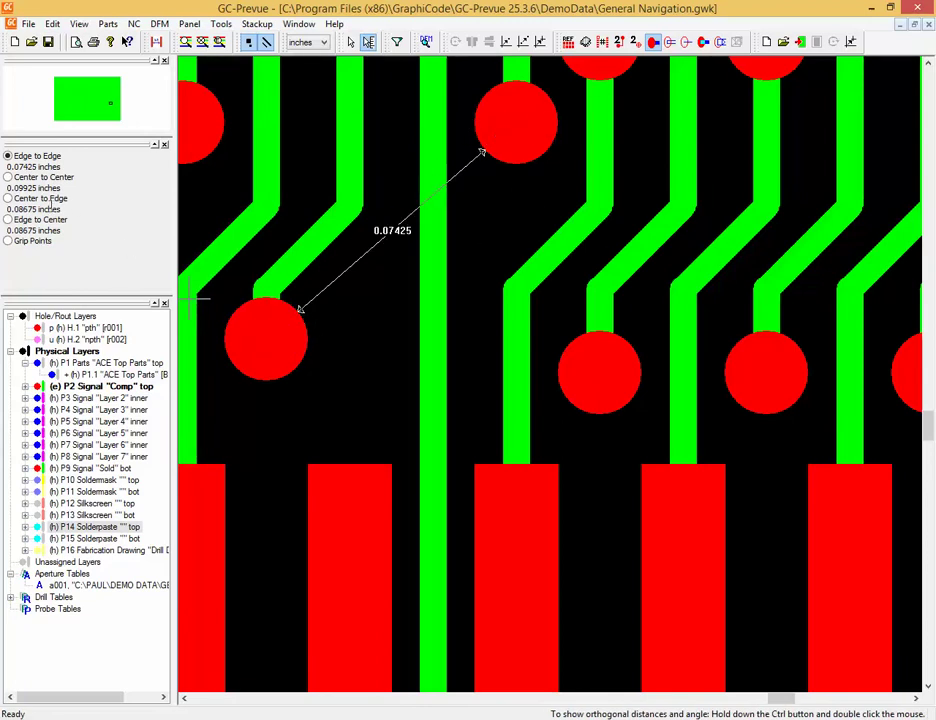
click(8, 177)
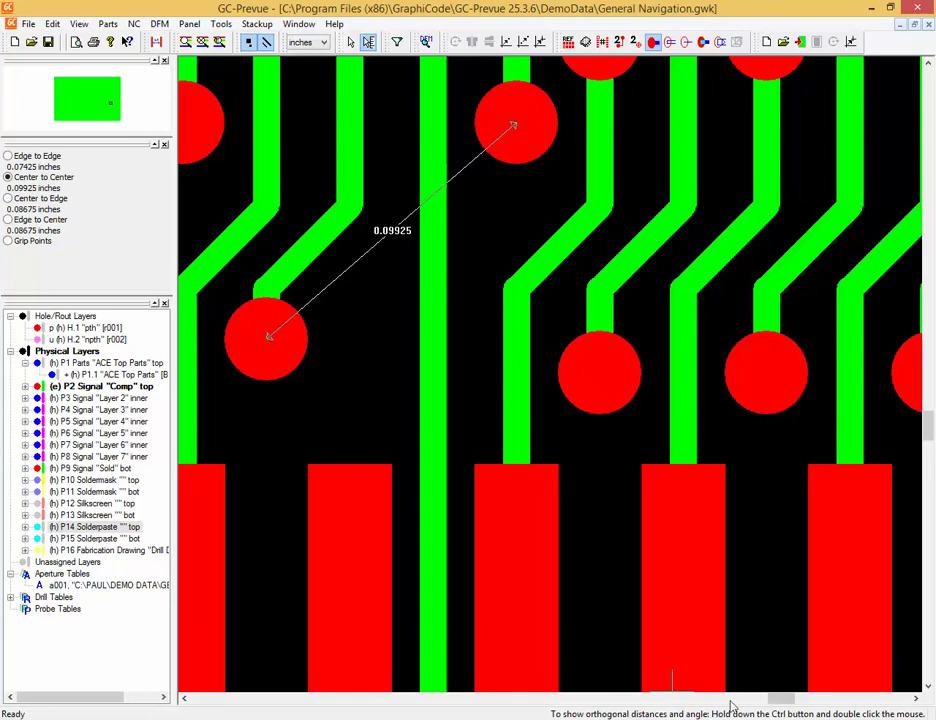
ctrl+double_click(477, 375)
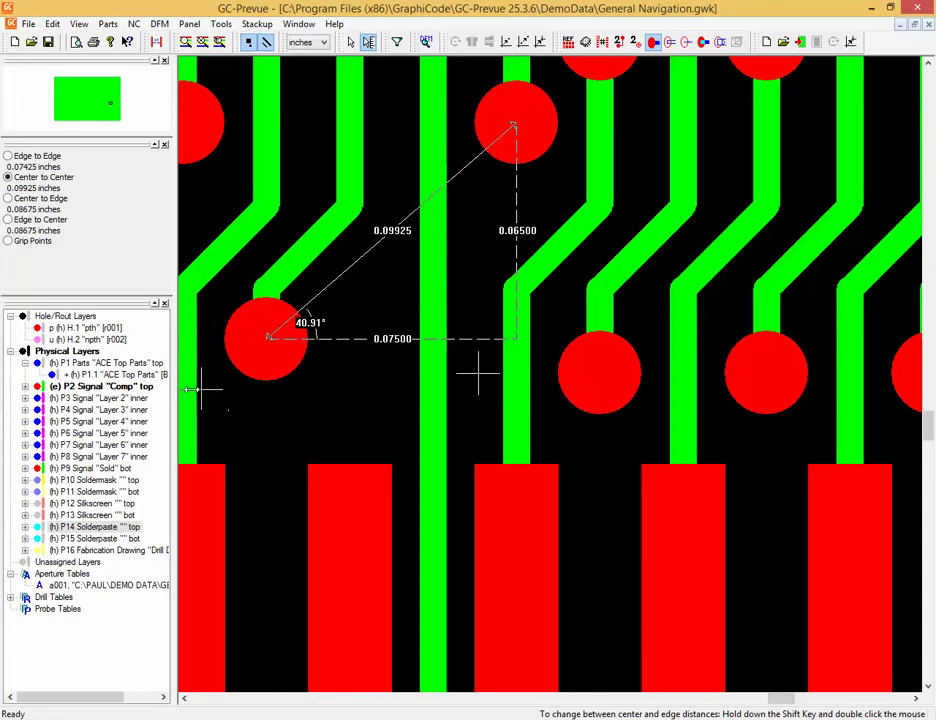
click(106, 387)
right_click(103, 397)
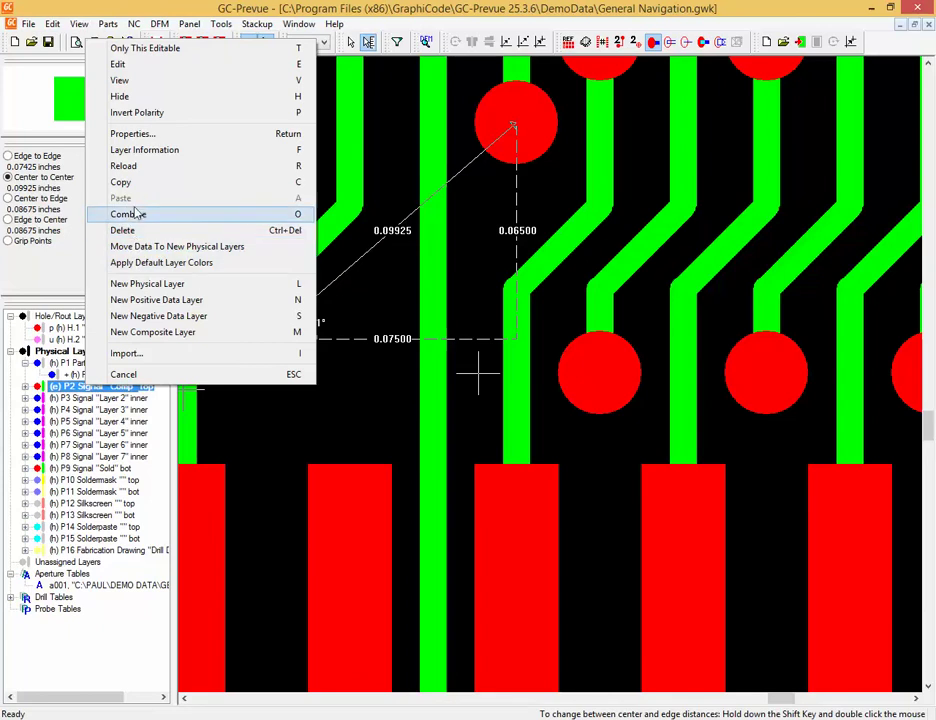
Hide the Comp signal layer, set P14 Solderpaste as the editable layer, and zoom out
click(128, 99)
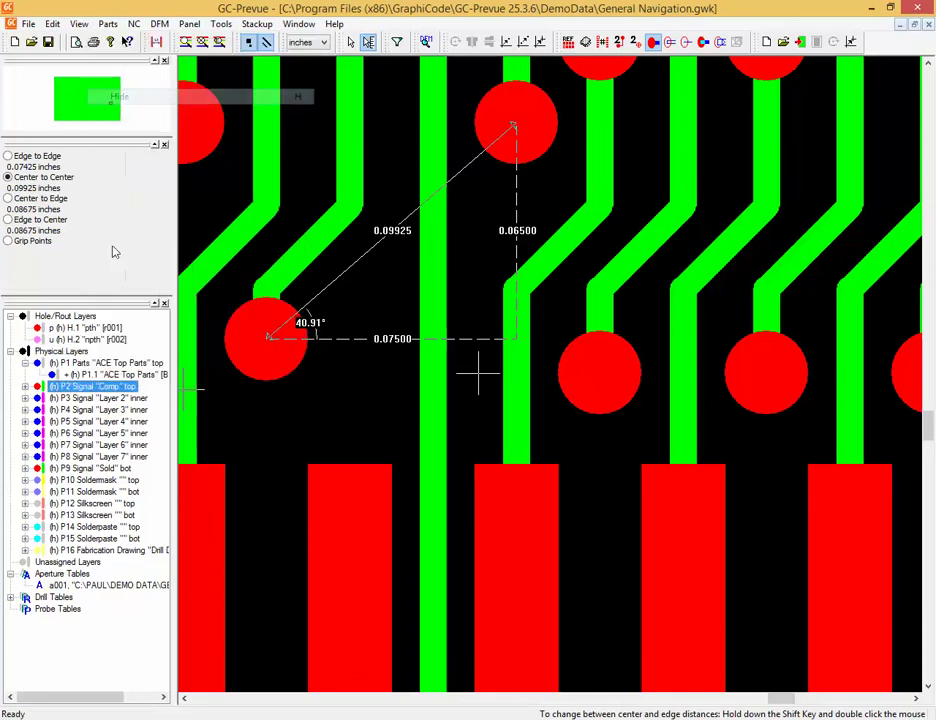
click(95, 527)
right_click(95, 527)
click(158, 208)
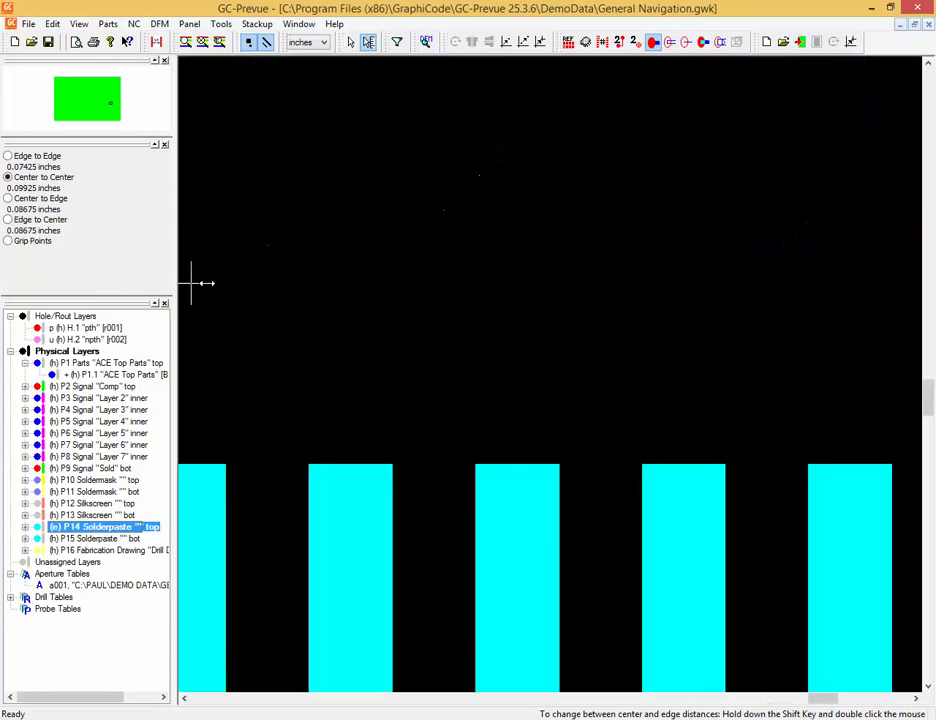
scroll(453, 385, down, 3)
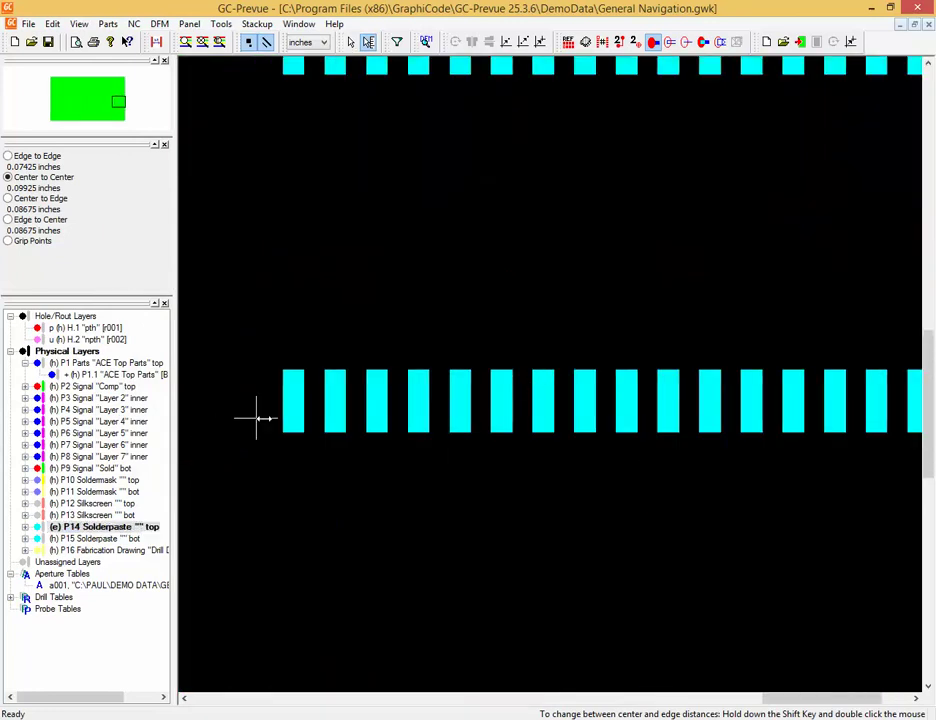
click(291, 403)
Measure the two paste pads at 0.02500 inches edge to edge, then enable Grip Points
click(330, 410)
scroll(330, 410, up, 3)
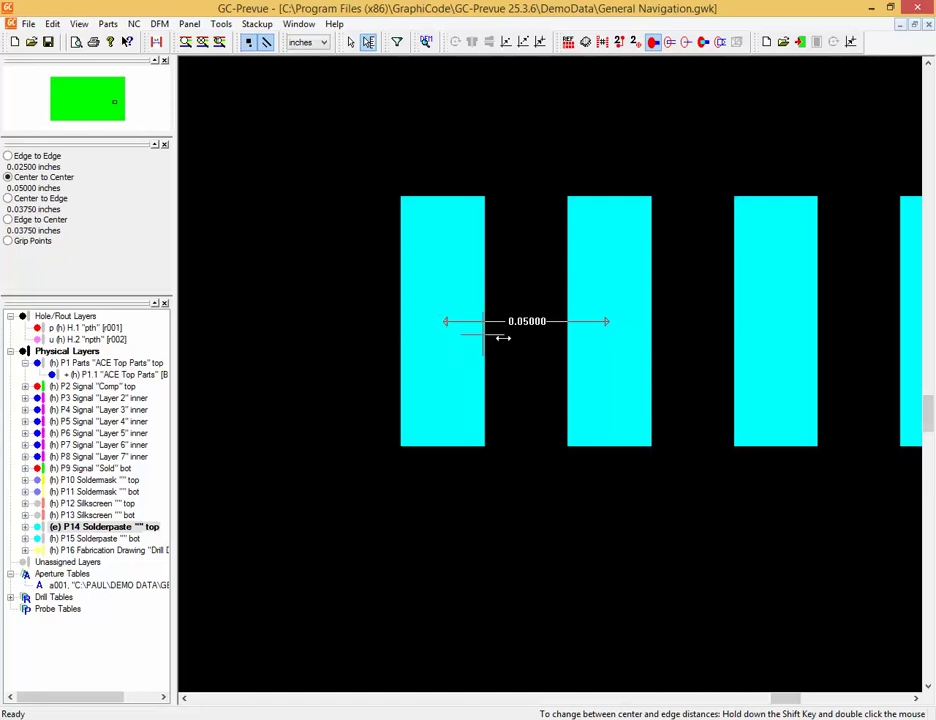
click(8, 157)
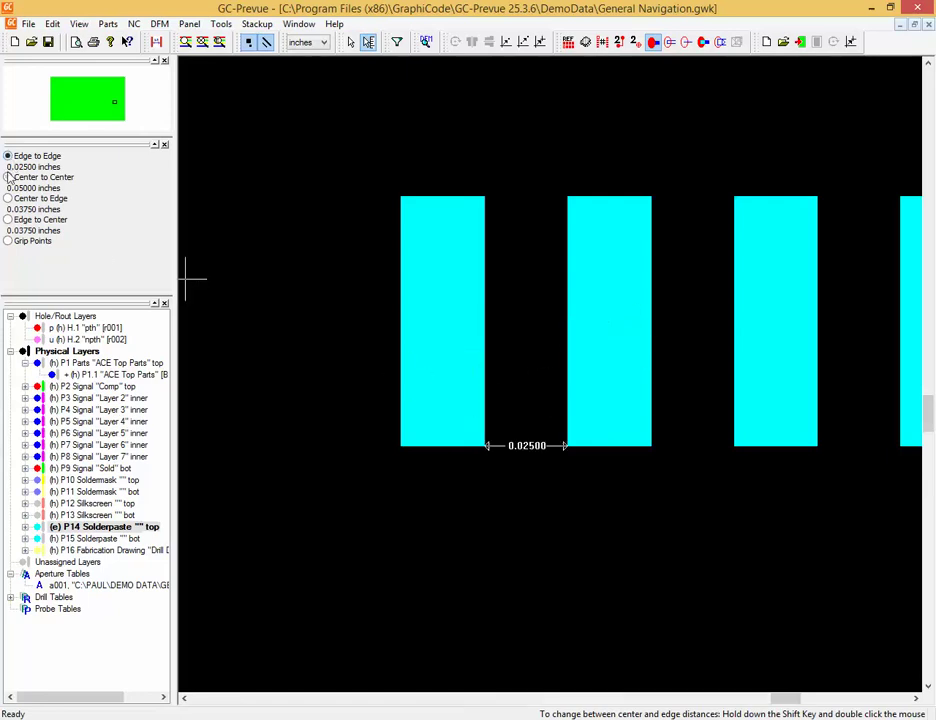
click(8, 241)
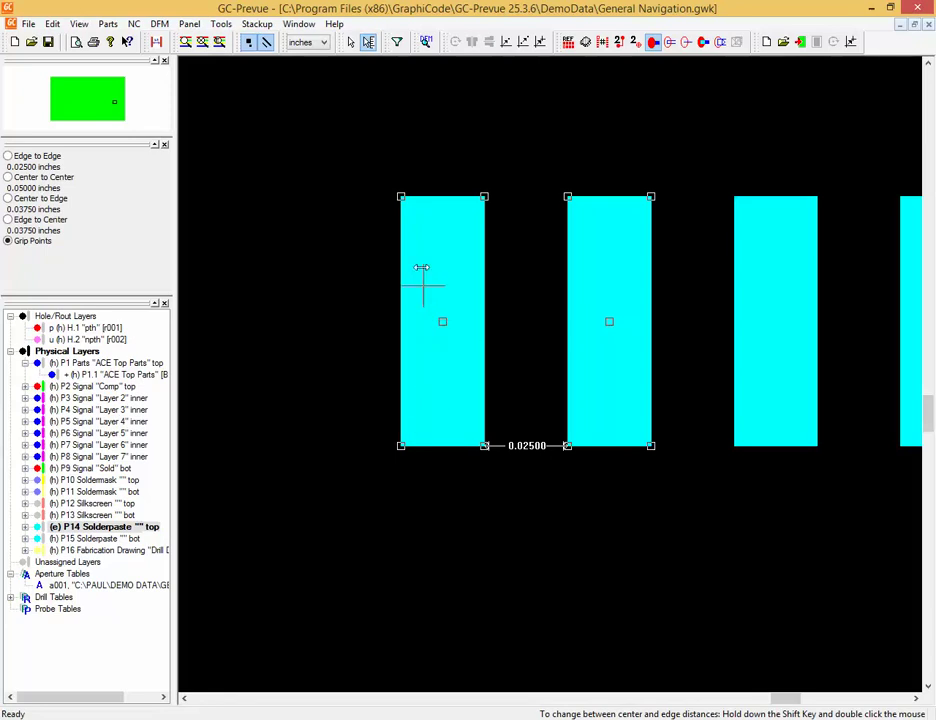
Measure corner grips diagonally at 0.10607 inches, showing 0.07500 orthogonal components and 45° angle
click(401, 196)
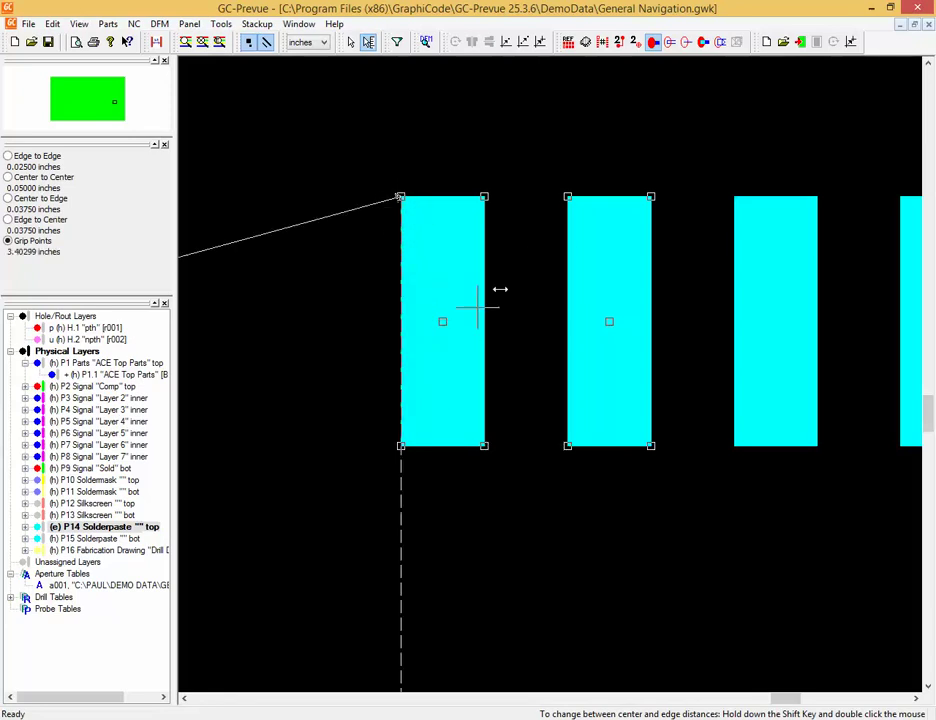
click(651, 196)
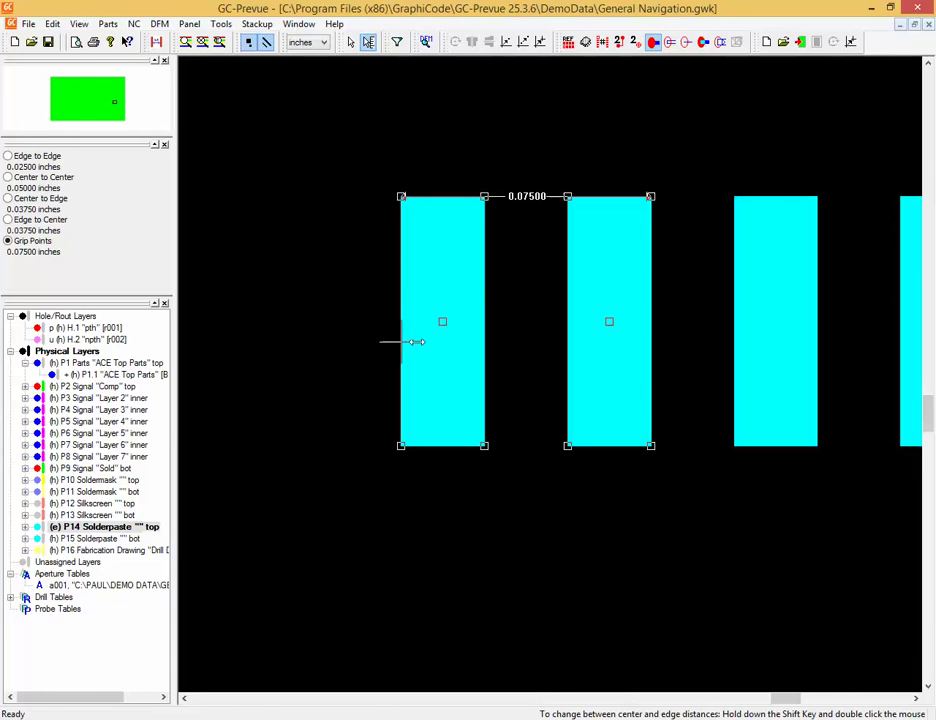
click(399, 446)
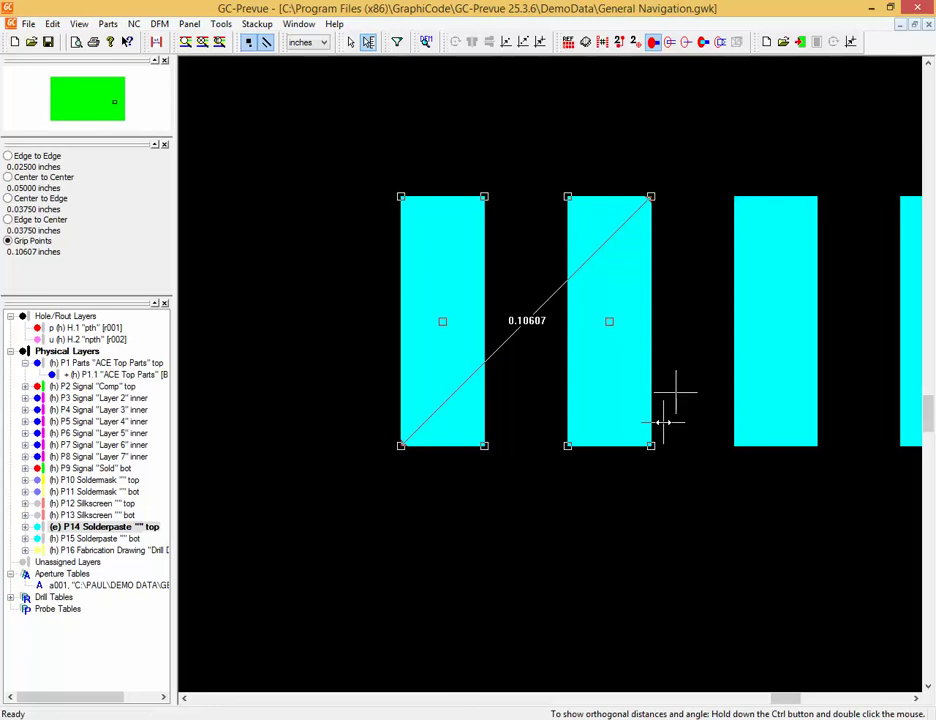
ctrl+double_click(676, 392)
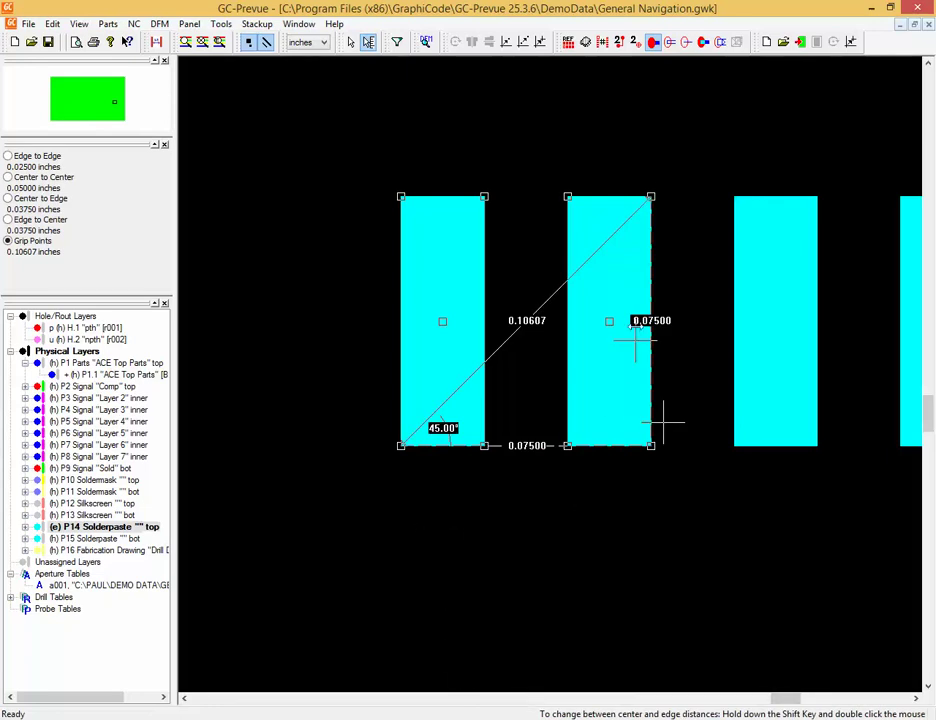